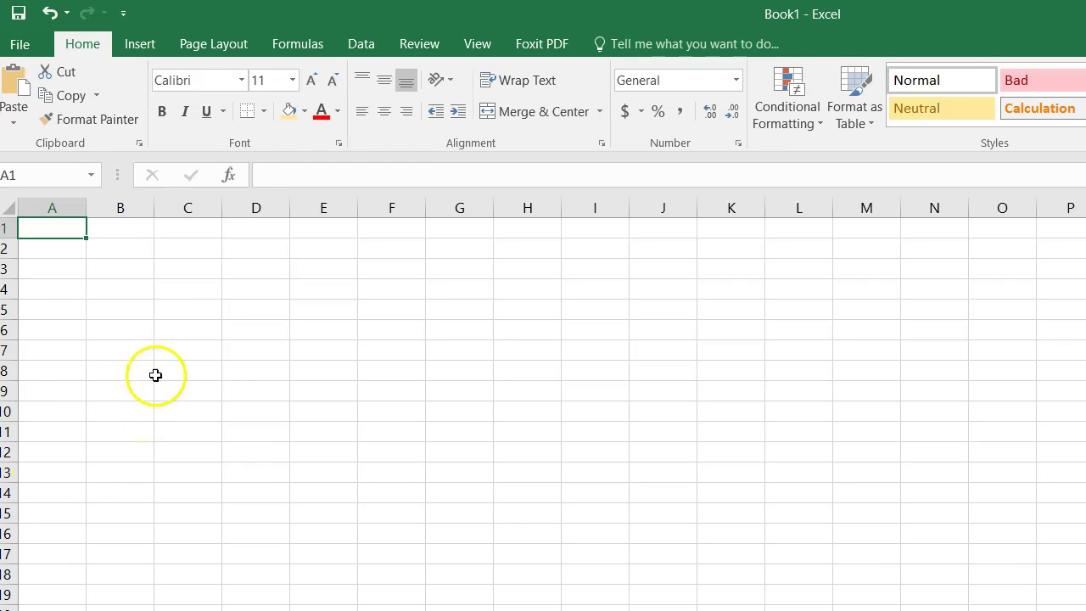
pyautogui.moveTo(57, 239); pyautogui.dragTo(54, 391)
pyautogui.moveTo(56, 230); pyautogui.dragTo(63, 294)
pyautogui.click(79, 340)
pyautogui.moveTo(70, 330); pyautogui.dragTo(854, 344)
pyautogui.click(767, 291)
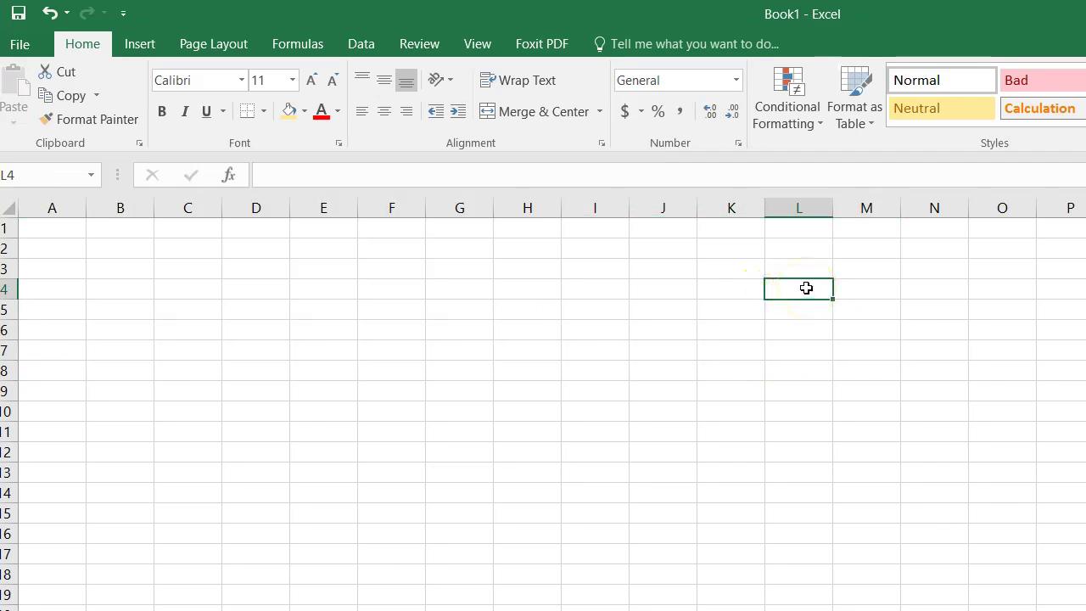
pyautogui.click(67, 227)
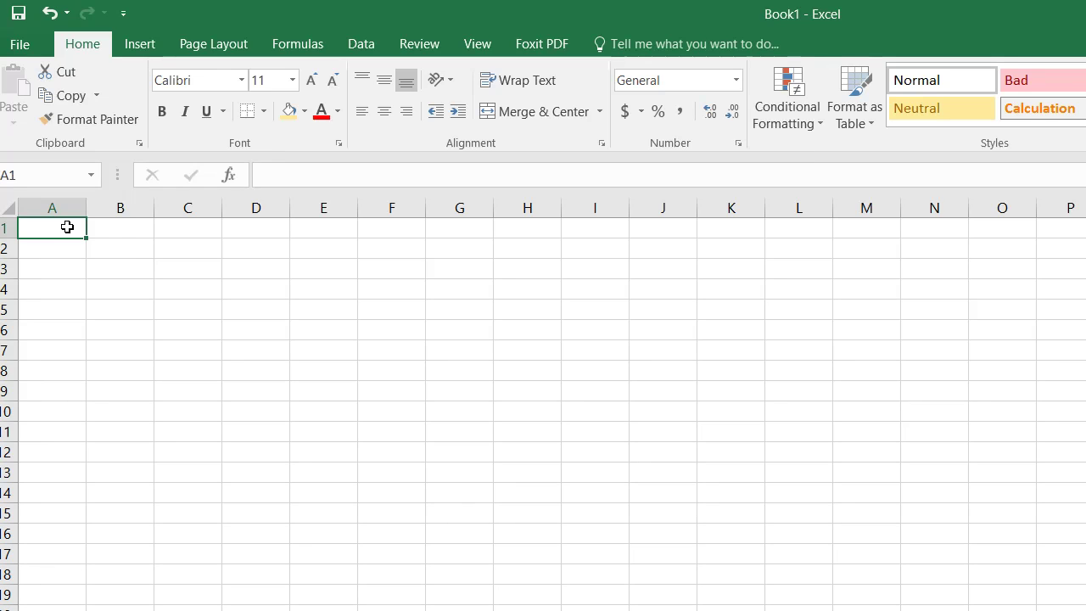
# Enter the two people's names as column headings in cells B1 and C1
pyautogui.click(122, 230)
pyautogui.write('Carl')
pyautogui.press('Tab')
pyautogui.write('Mo')
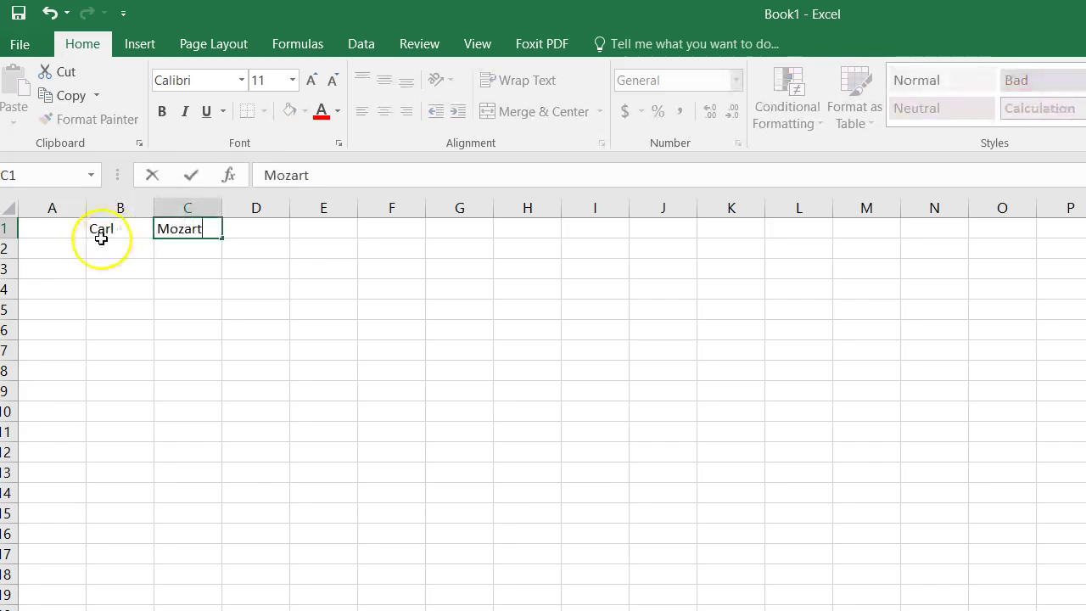
# Enter the row labels 1hr, 2hr, 3hr and 4hr in cells A2 to A5
pyautogui.click(41, 248)
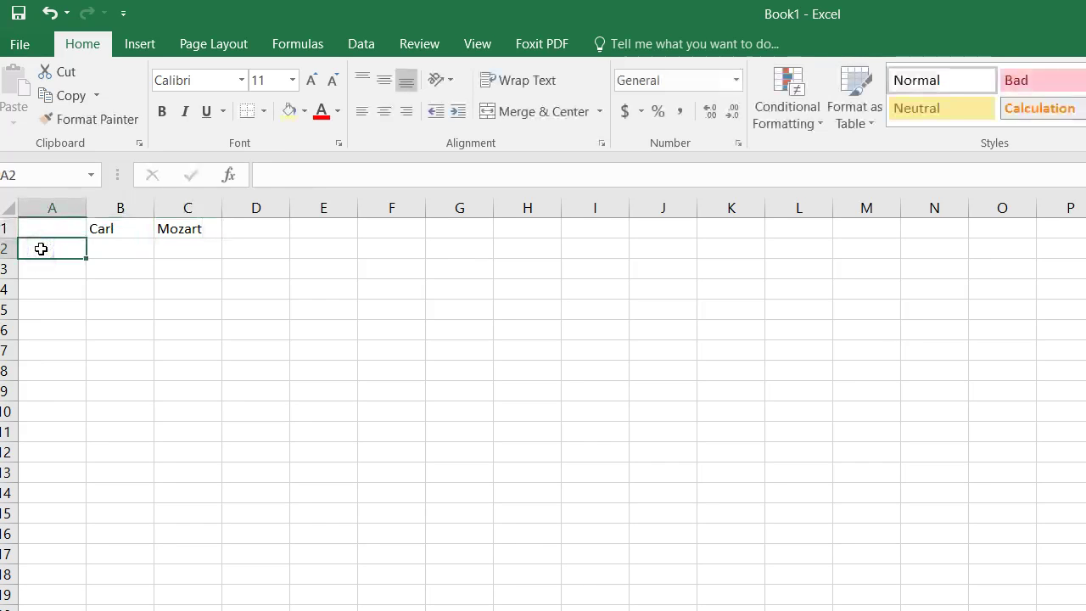
pyautogui.write('1hr')
pyautogui.press('Return')
pyautogui.write('2hr')
pyautogui.press('Return')
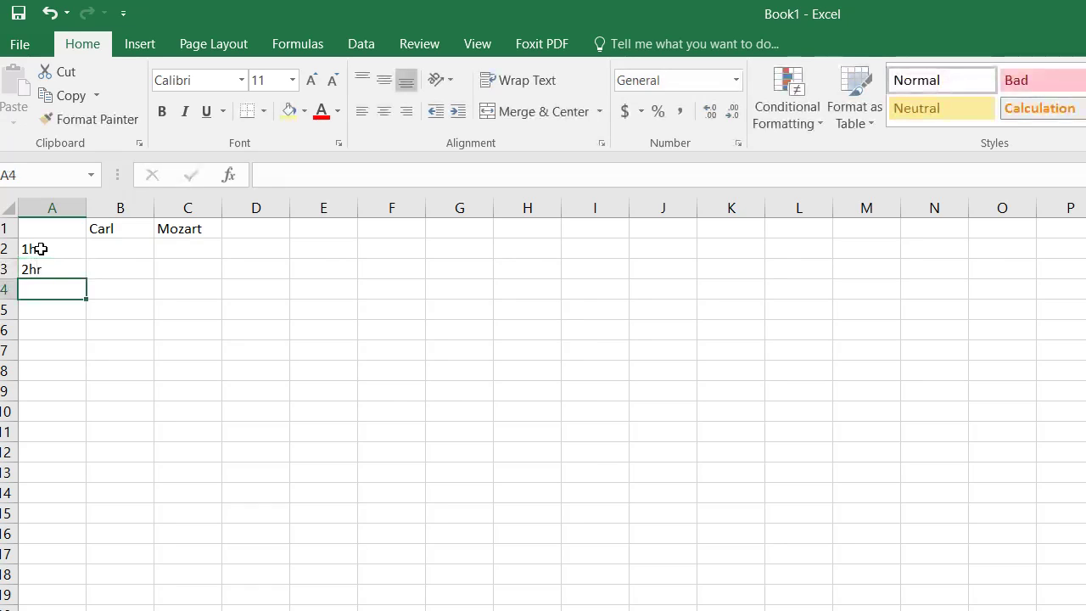
pyautogui.write('3hr')
pyautogui.press('Return')
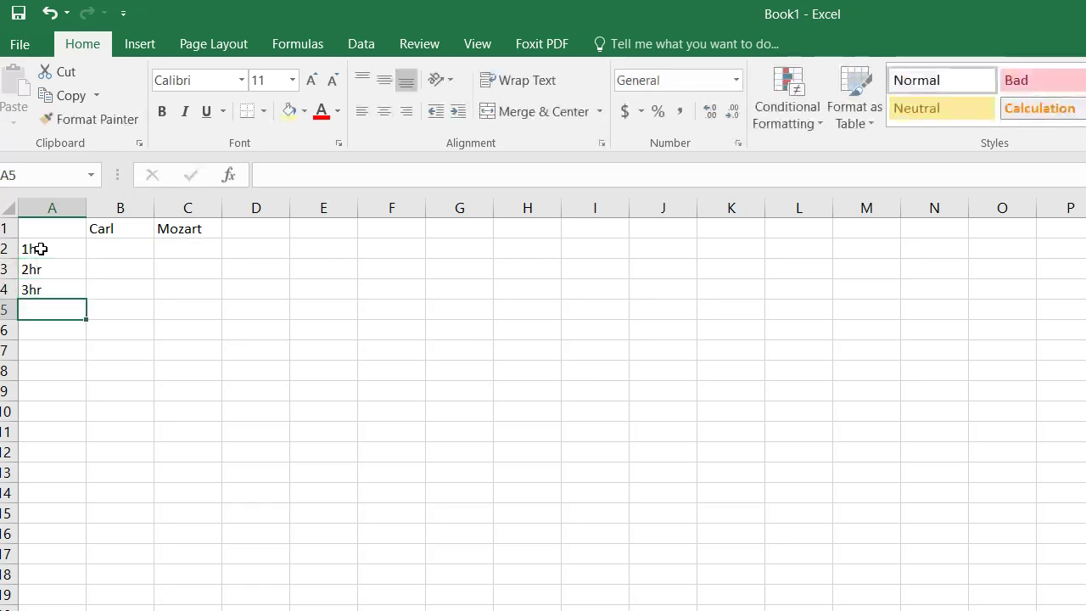
pyautogui.write('4hr')
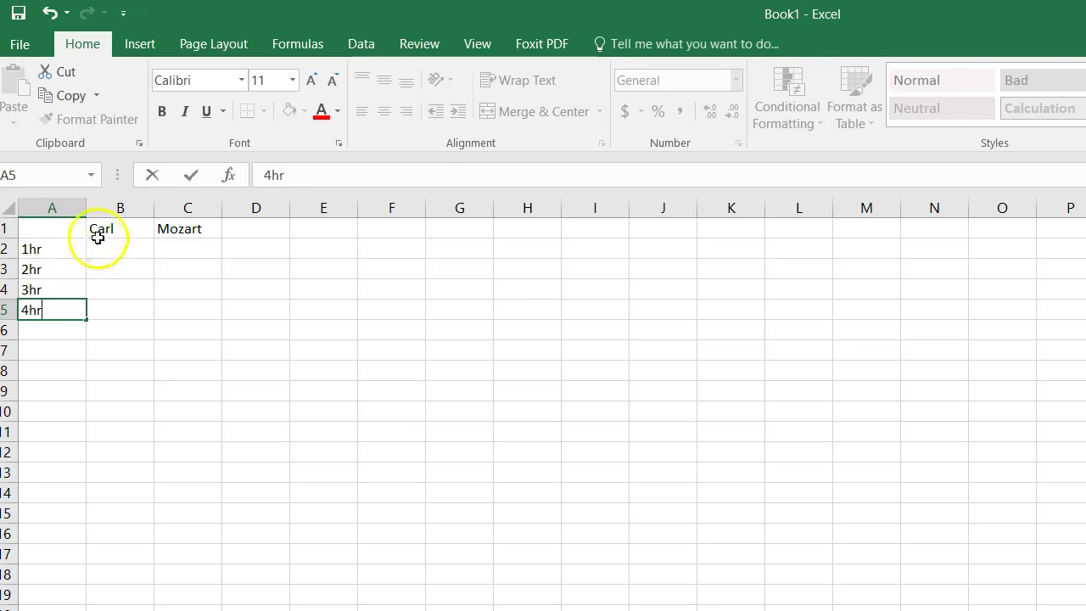
# Fill cells B2 to B5 of the first person's column with the values 3, 2, 0 and 5
pyautogui.click(124, 248)
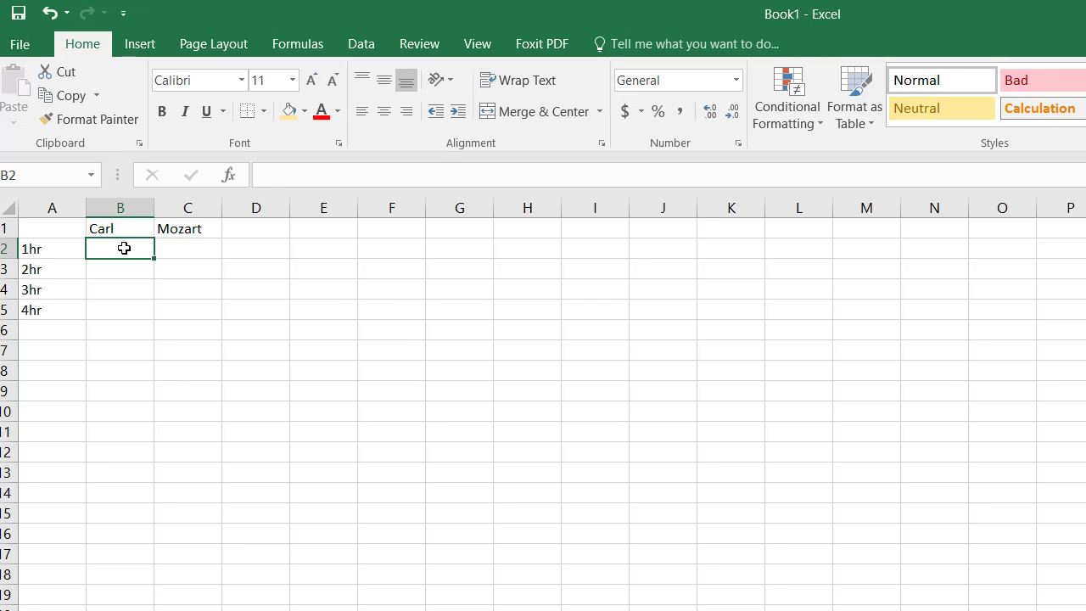
pyautogui.click(124, 248)
pyautogui.write('3')
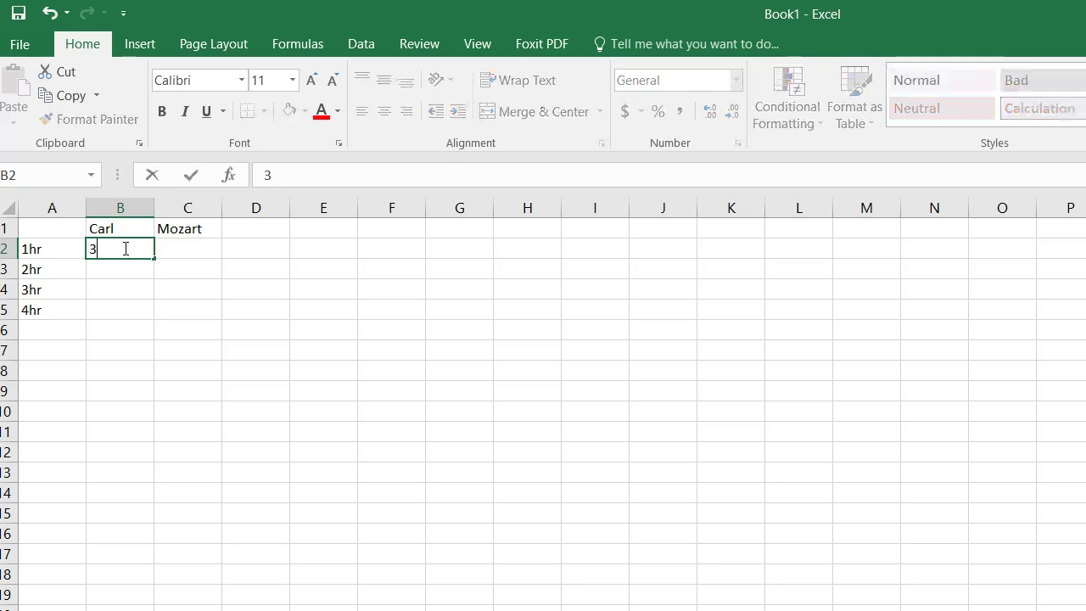
pyautogui.press('Return')
pyautogui.write('2')
pyautogui.press('Return')
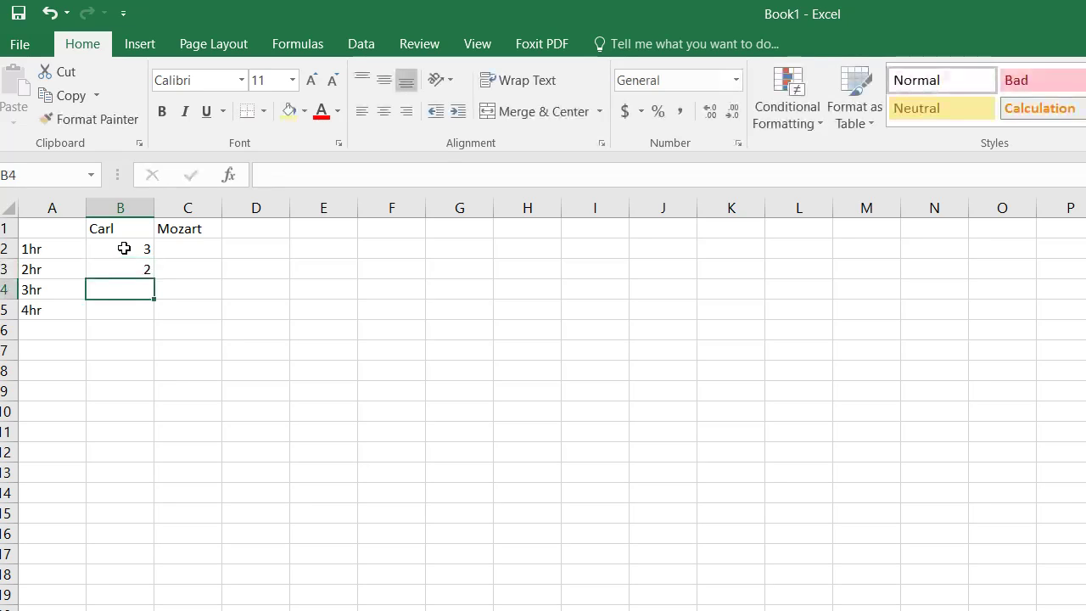
pyautogui.press('Return')
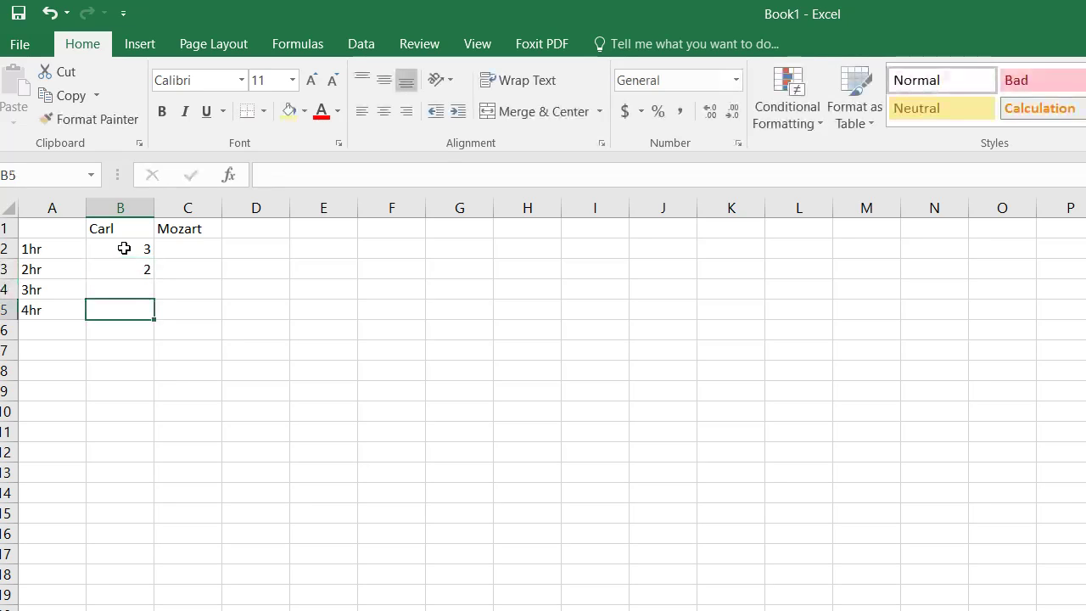
pyautogui.write('5')
pyautogui.press('Up')
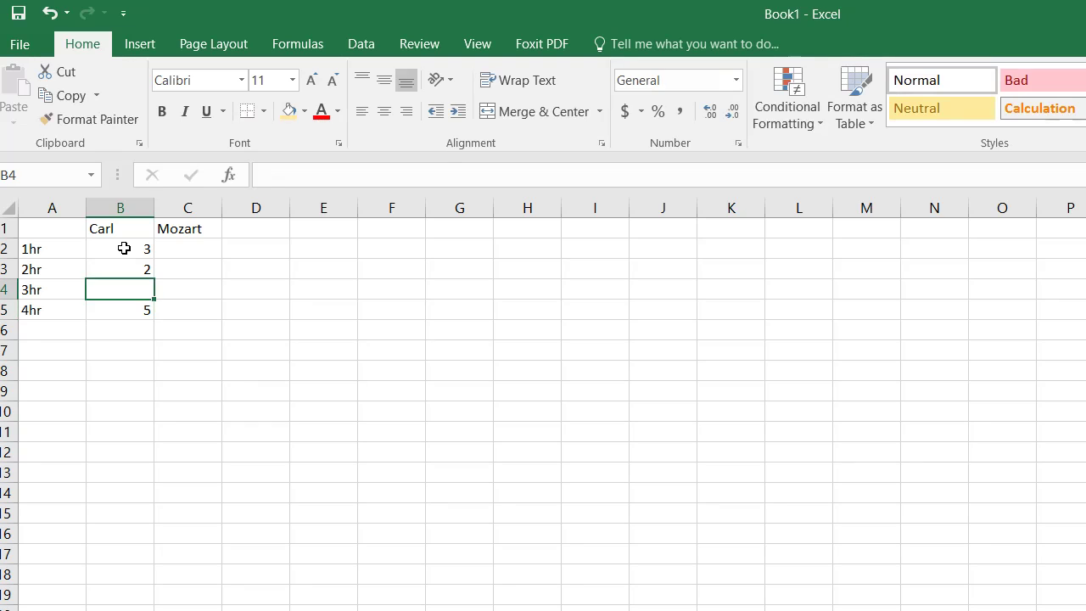
pyautogui.write('0')
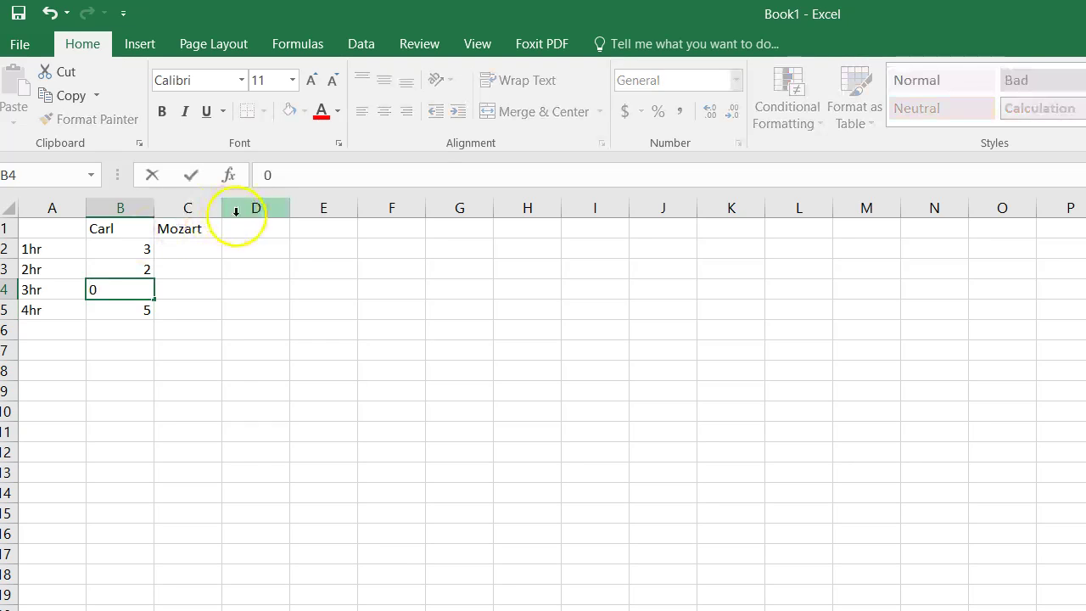
# Fill cells C2 to C5 of the second person's column with the values 0, 0, 1 and 0
pyautogui.click(197, 247)
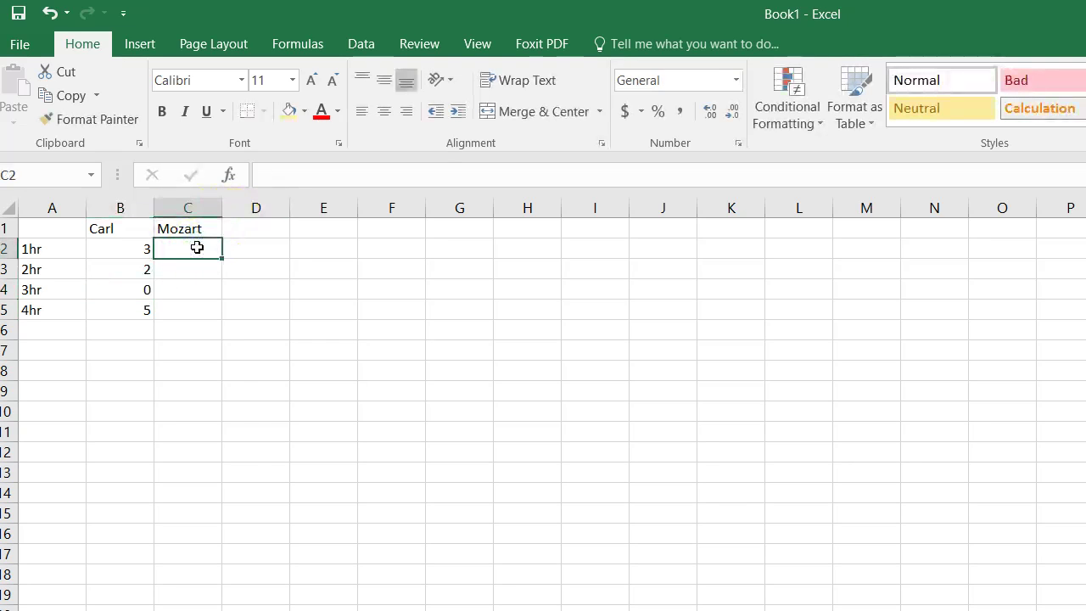
pyautogui.write('0')
pyautogui.press('Return')
pyautogui.write('0')
pyautogui.press('Return')
pyautogui.write('1')
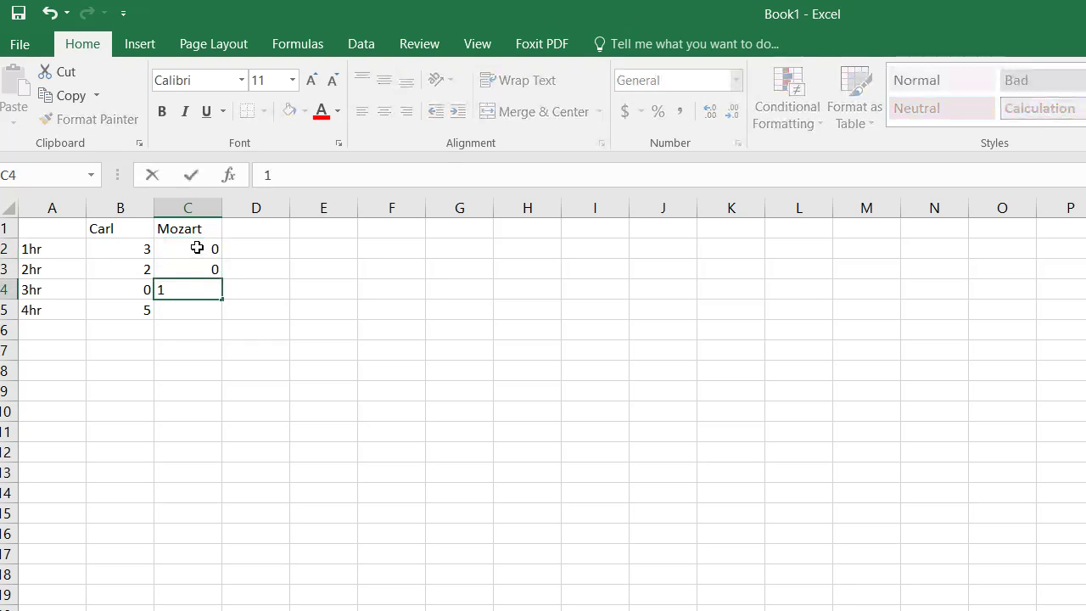
pyautogui.write('0')
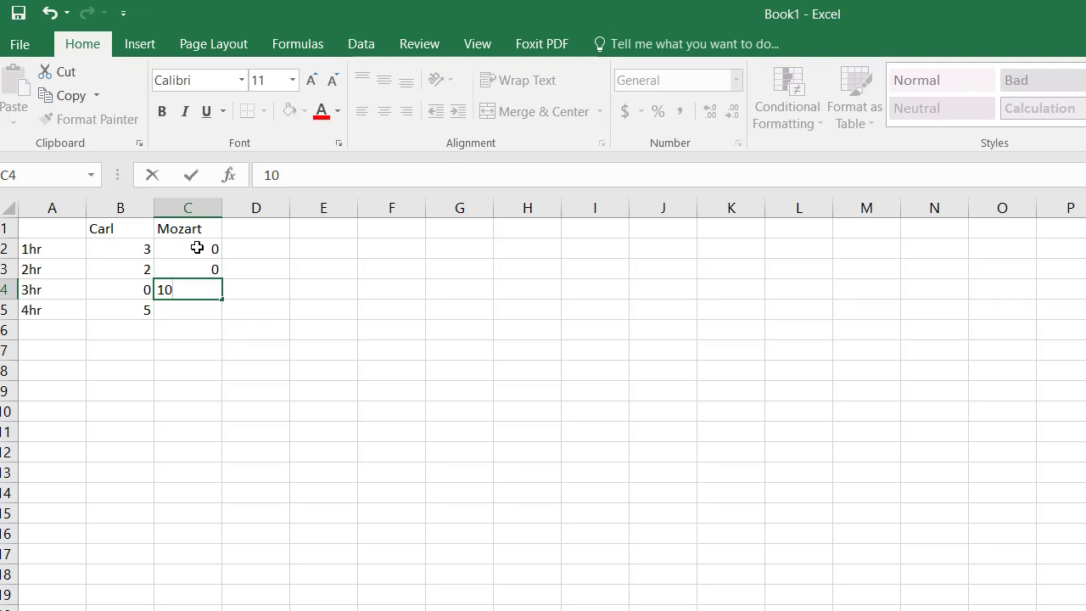
pyautogui.press('Return')
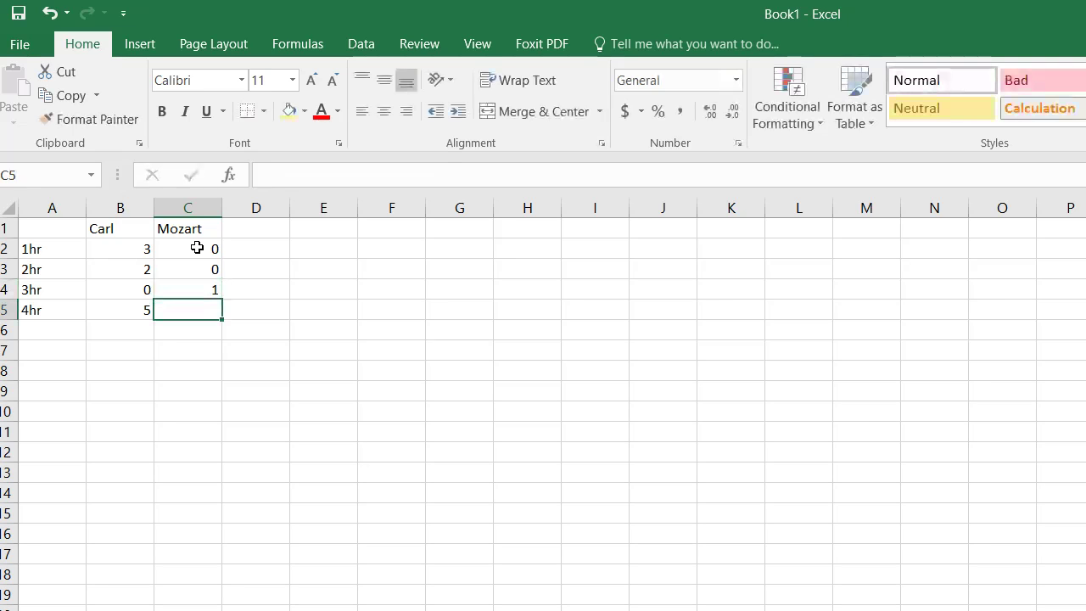
pyautogui.write('0')
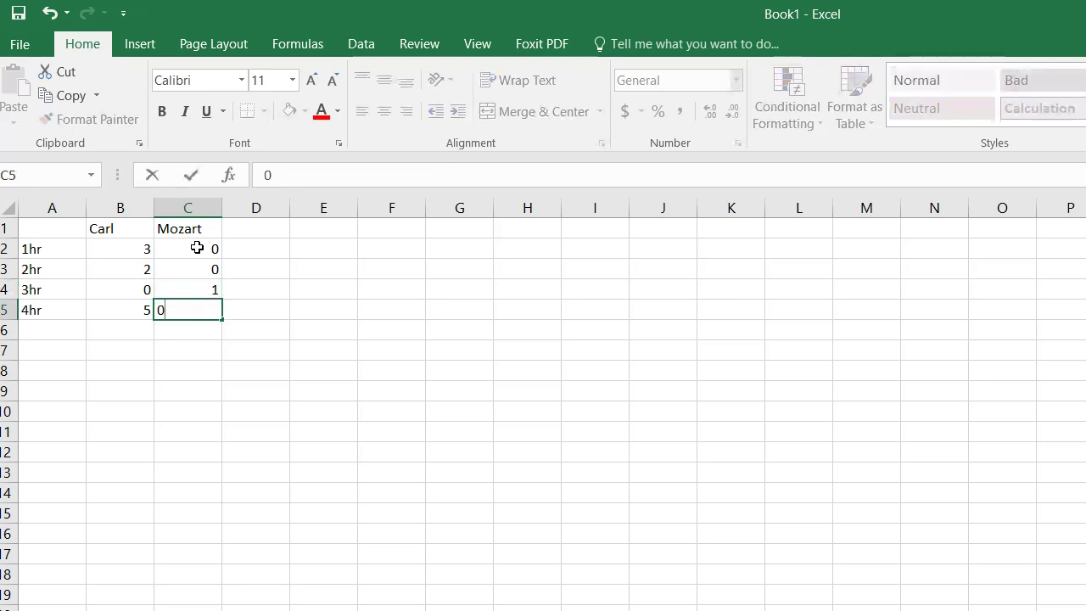
pyautogui.click(176, 339)
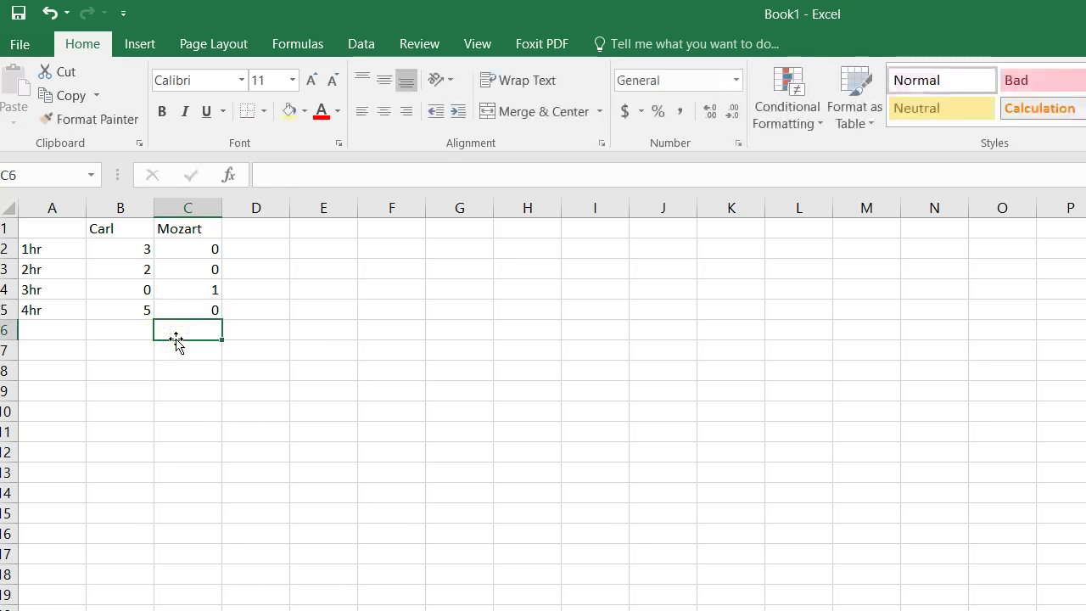
# Label cell A7 as Sum
pyautogui.click(54, 356)
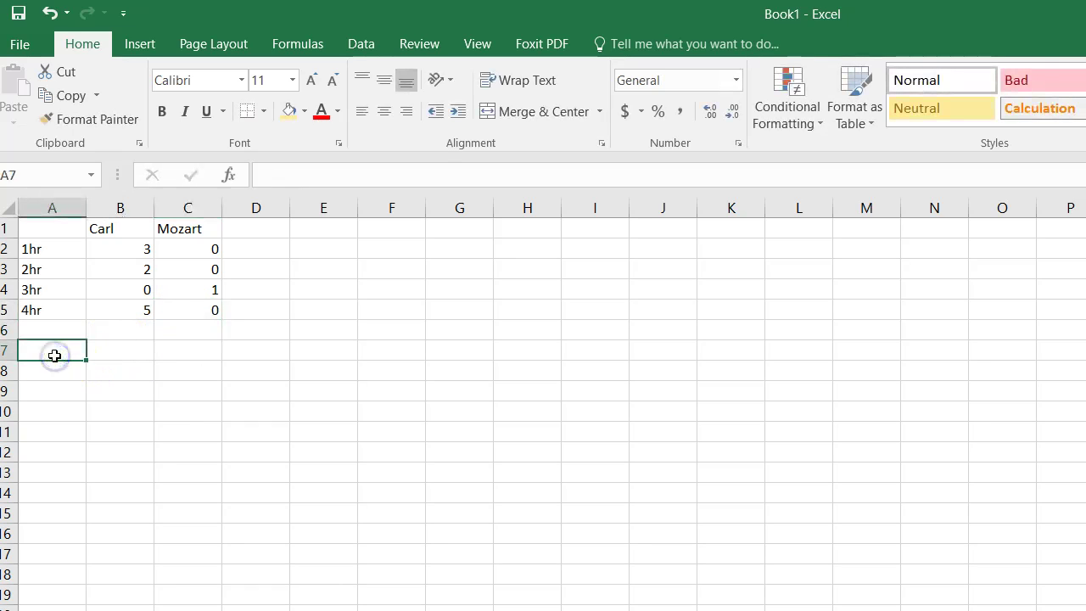
pyautogui.write('Sum')
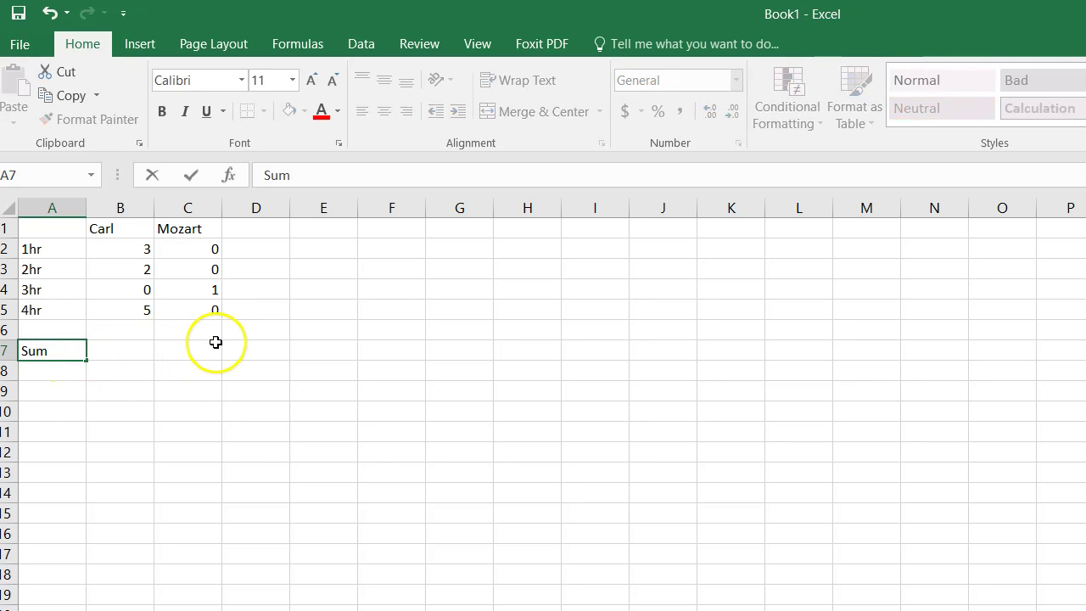
pyautogui.click(124, 348)
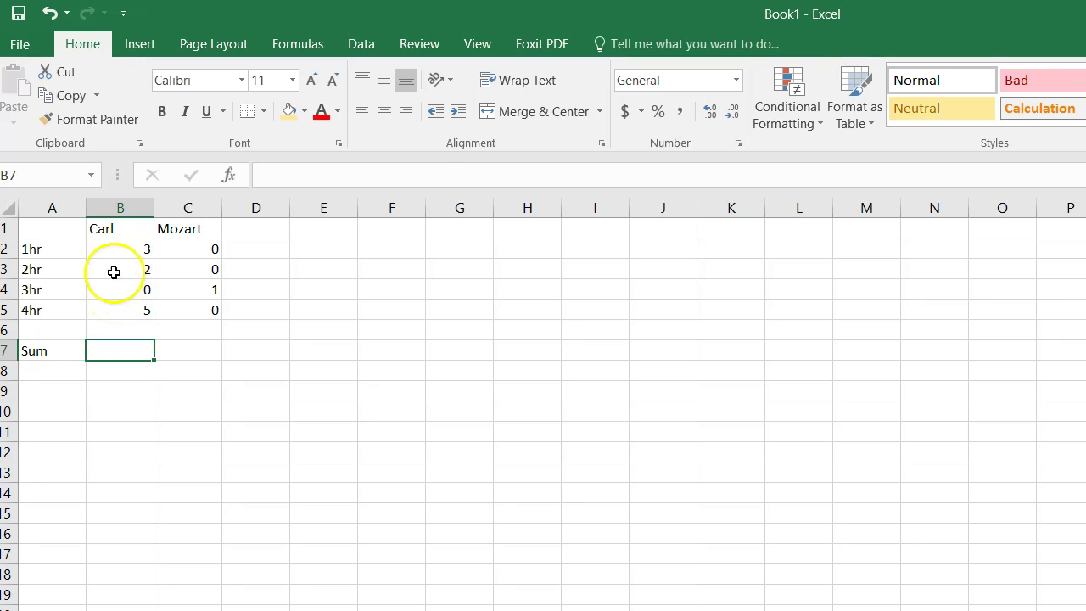
pyautogui.click(92, 175)
pyautogui.click(236, 175)
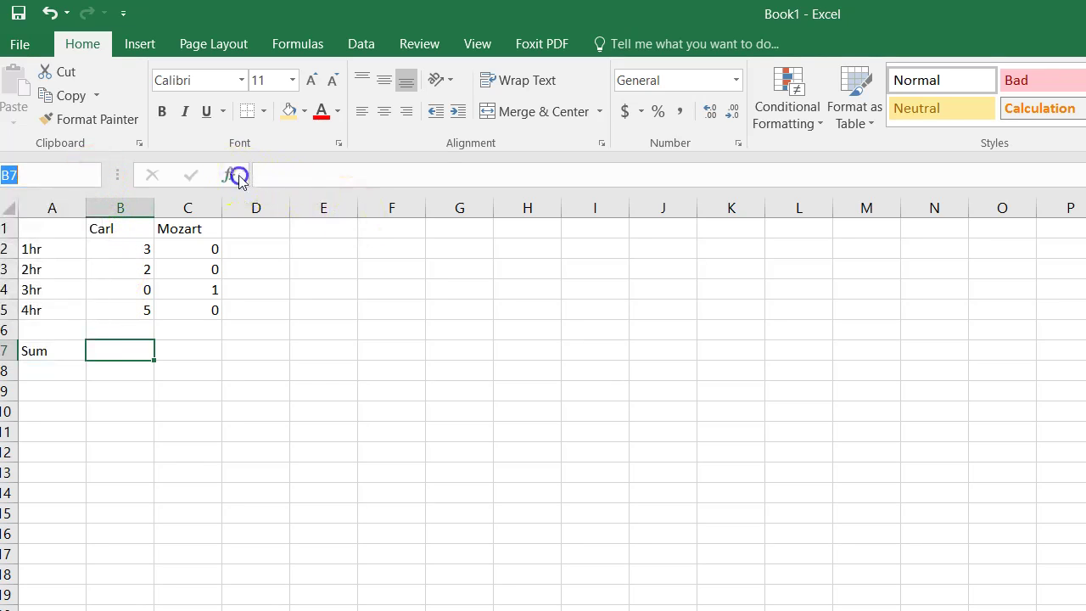
pyautogui.click(265, 176)
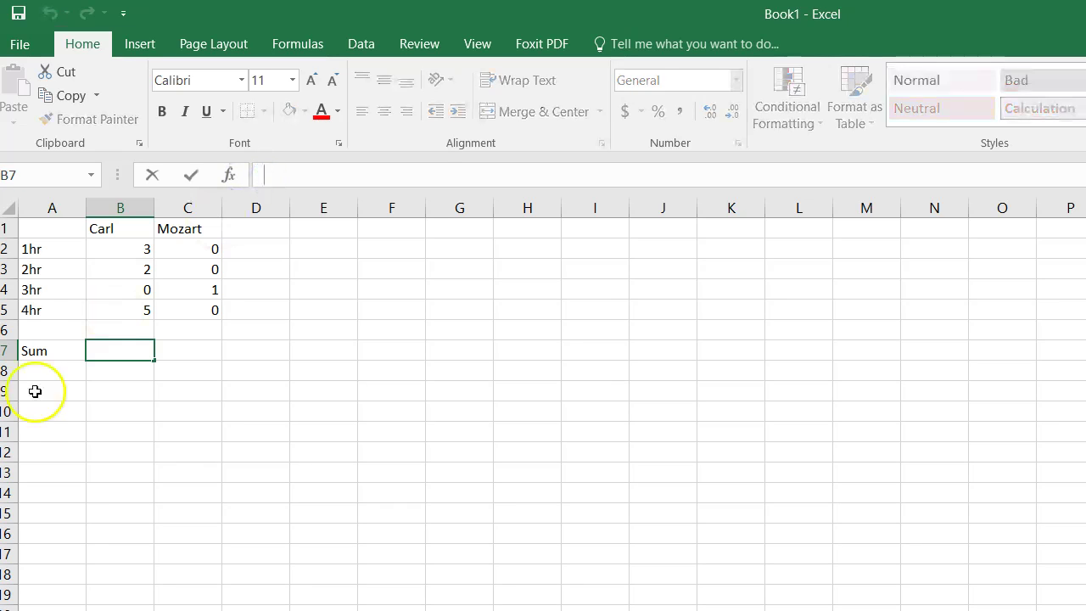
pyautogui.click(117, 354)
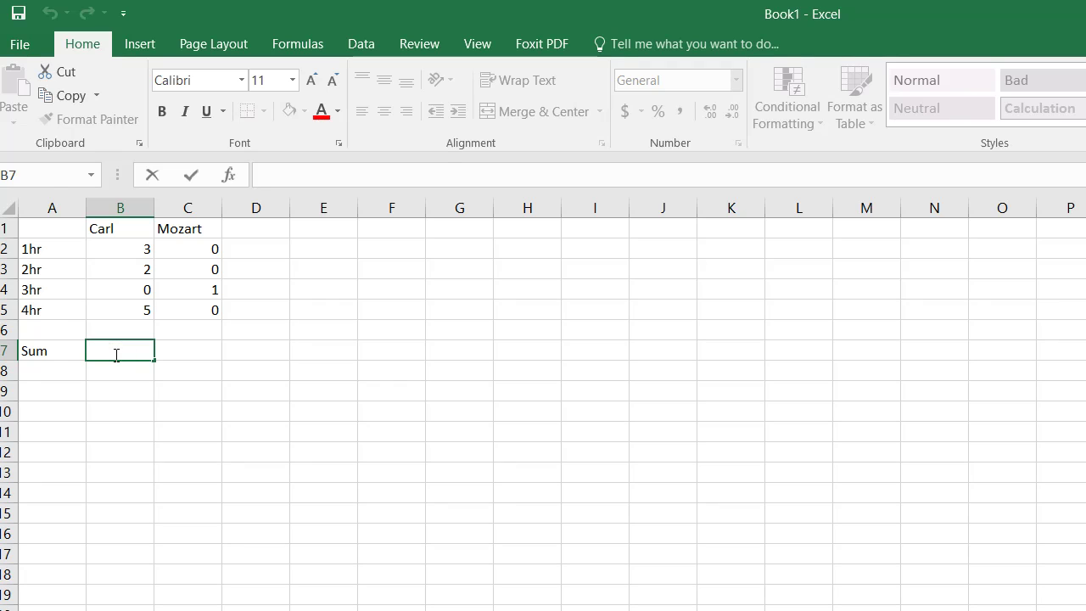
pyautogui.write('=')
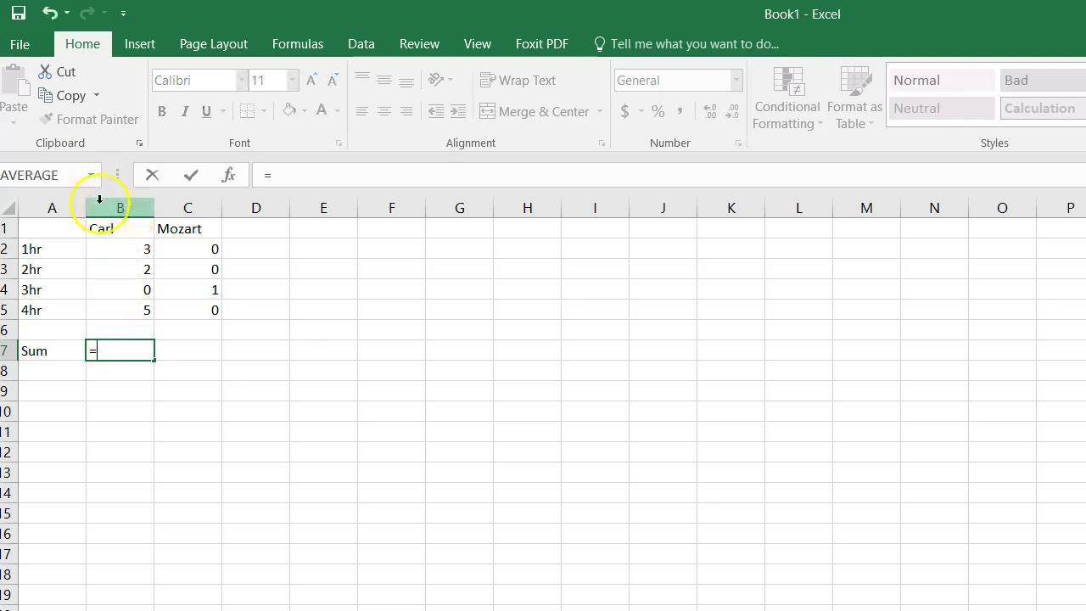
pyautogui.click(78, 176)
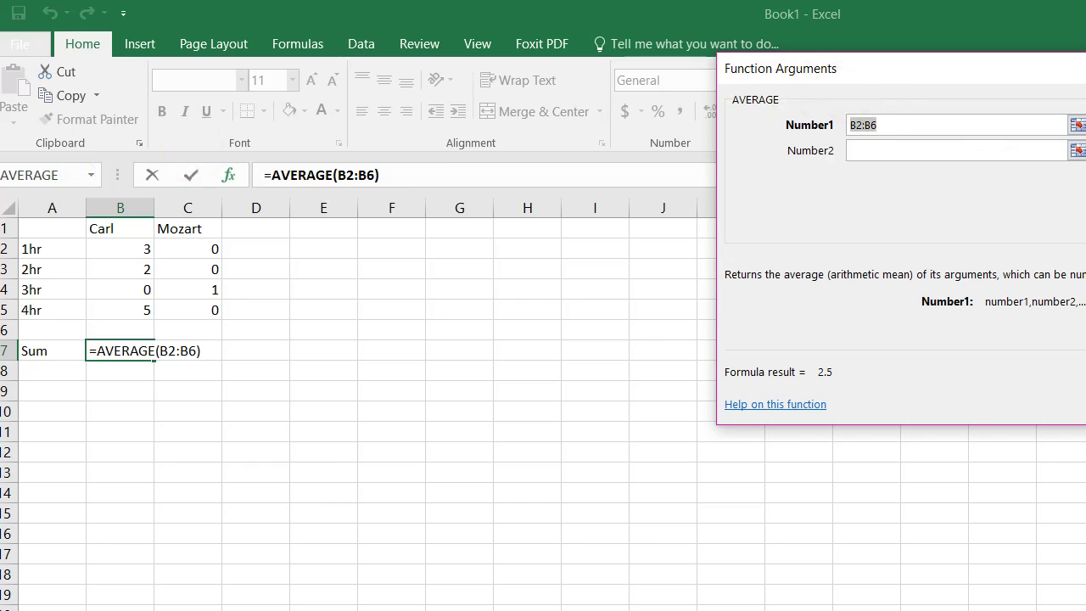
pyautogui.press('Escape')
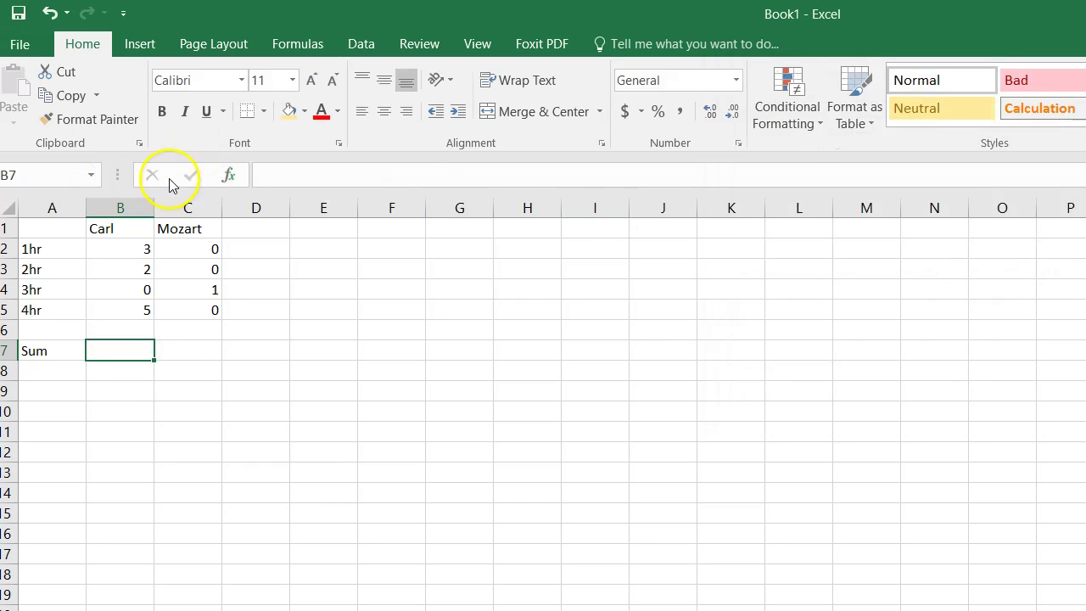
# Insert the SUM function in cell B7 to total the range B2:B6
pyautogui.write('=')
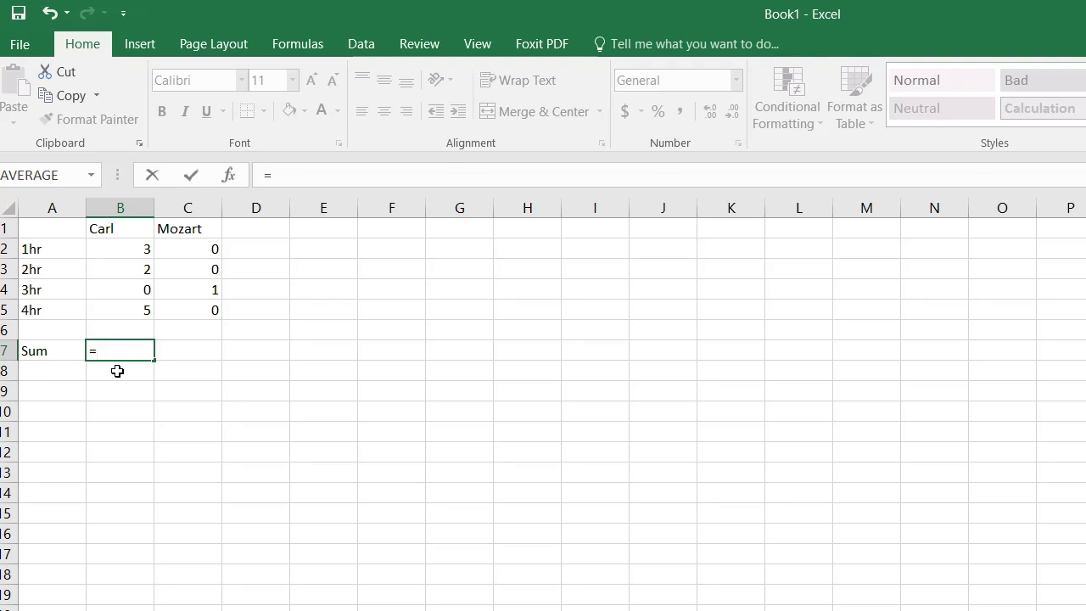
pyautogui.click(91, 177)
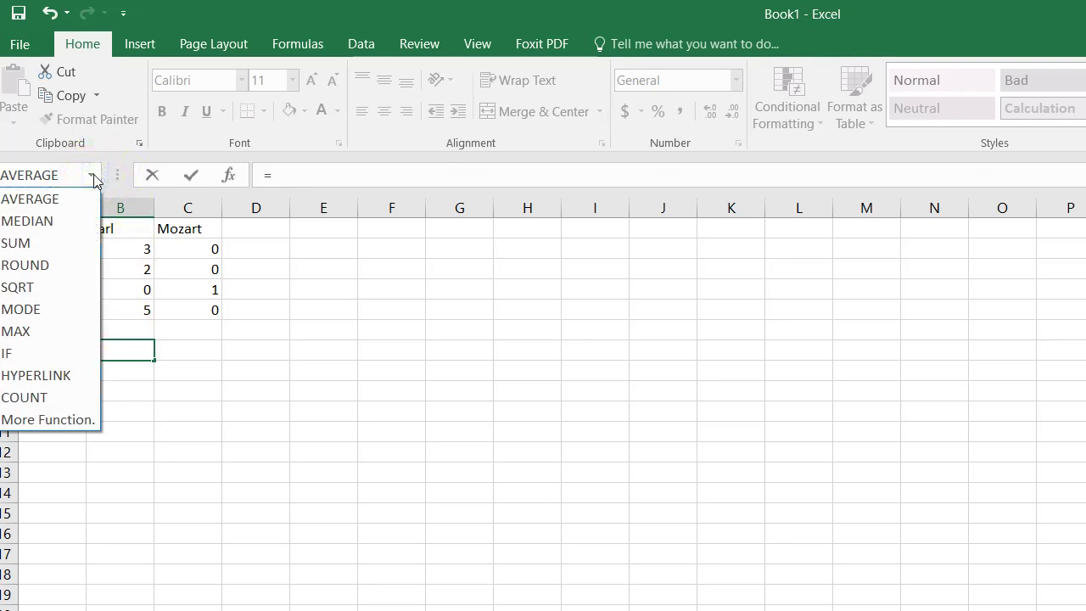
pyautogui.click(68, 244)
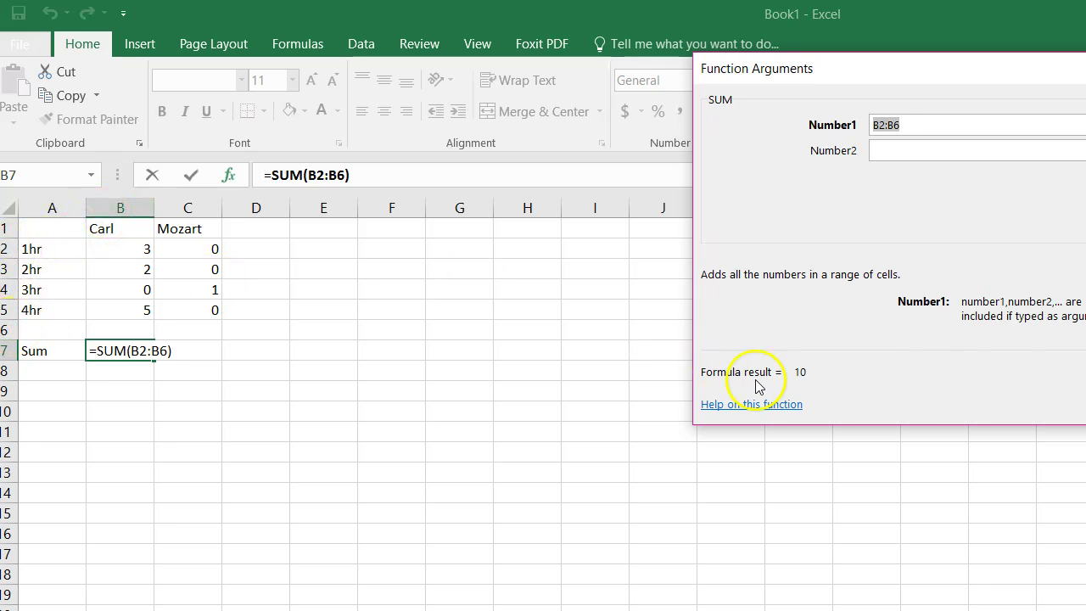
pyautogui.press('Return')
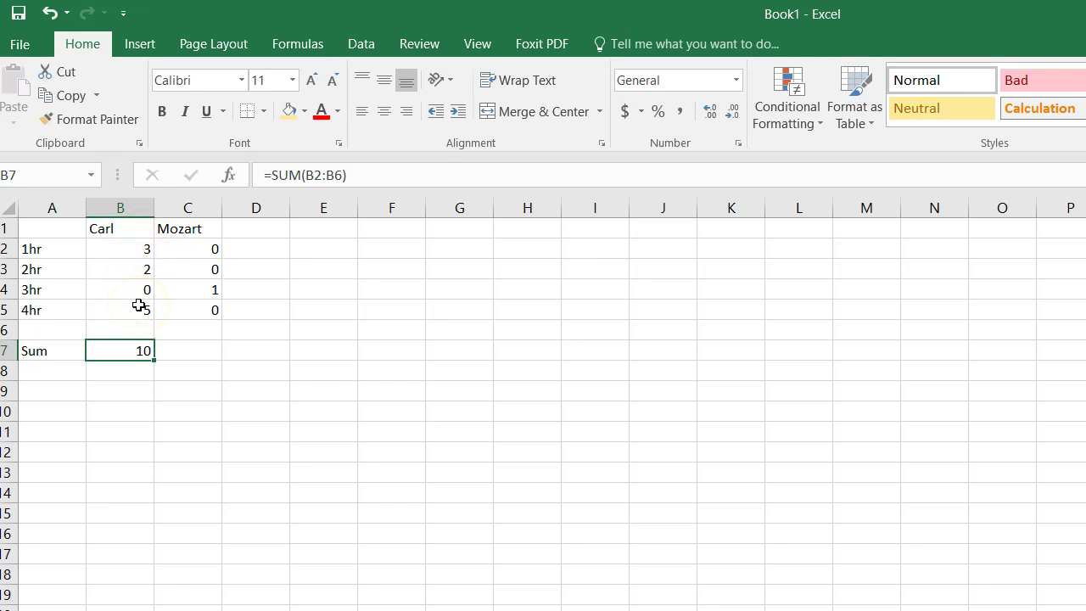
# Copy the sum formula from B7 across to C7 with AutoFill
pyautogui.click(201, 353)
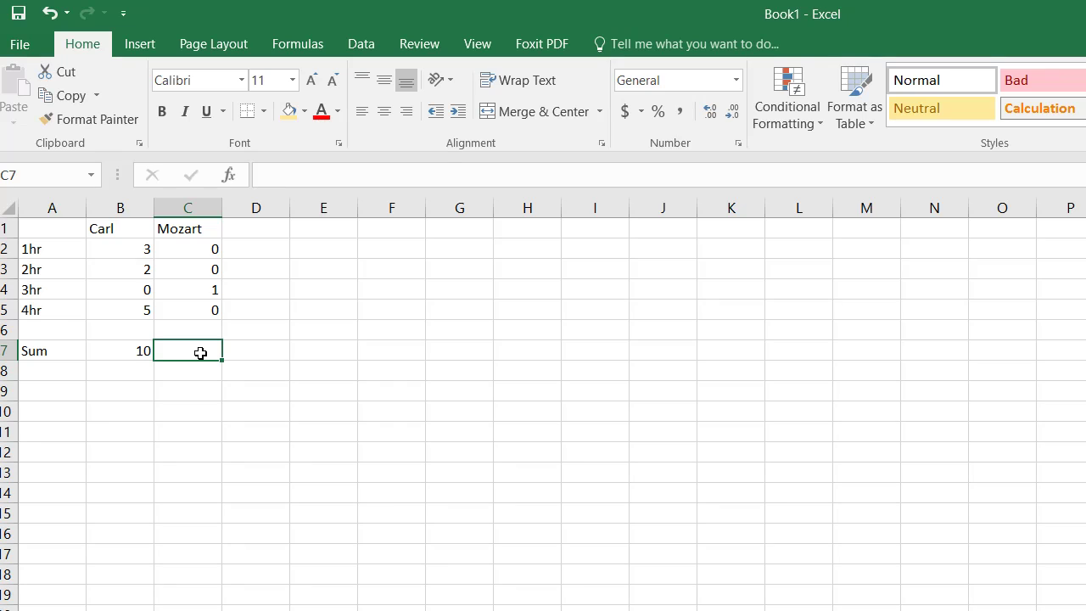
pyautogui.click(133, 350)
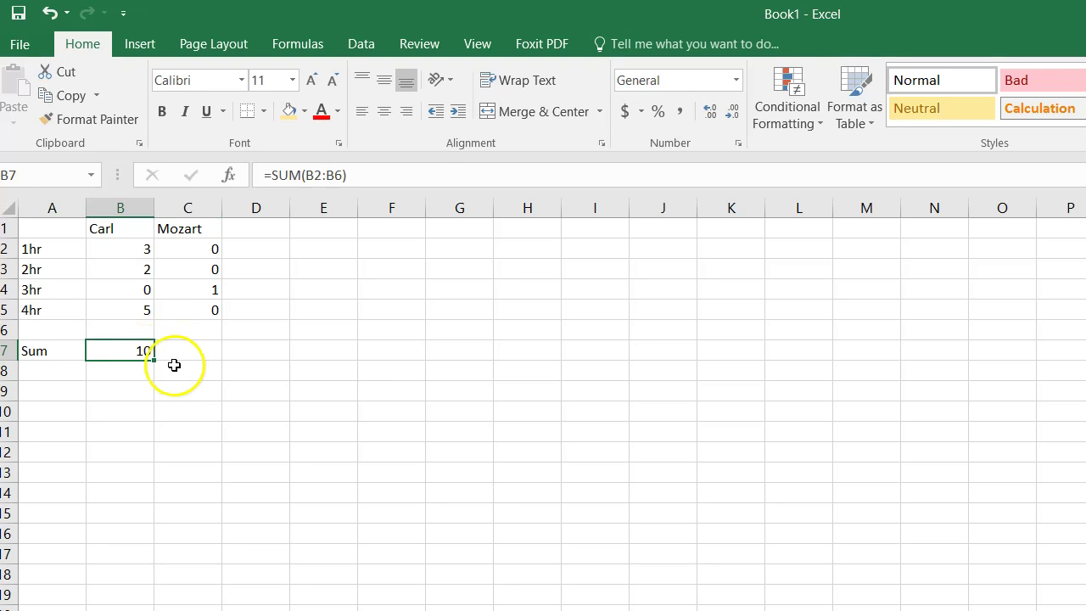
pyautogui.moveTo(156, 361); pyautogui.dragTo(212, 355)
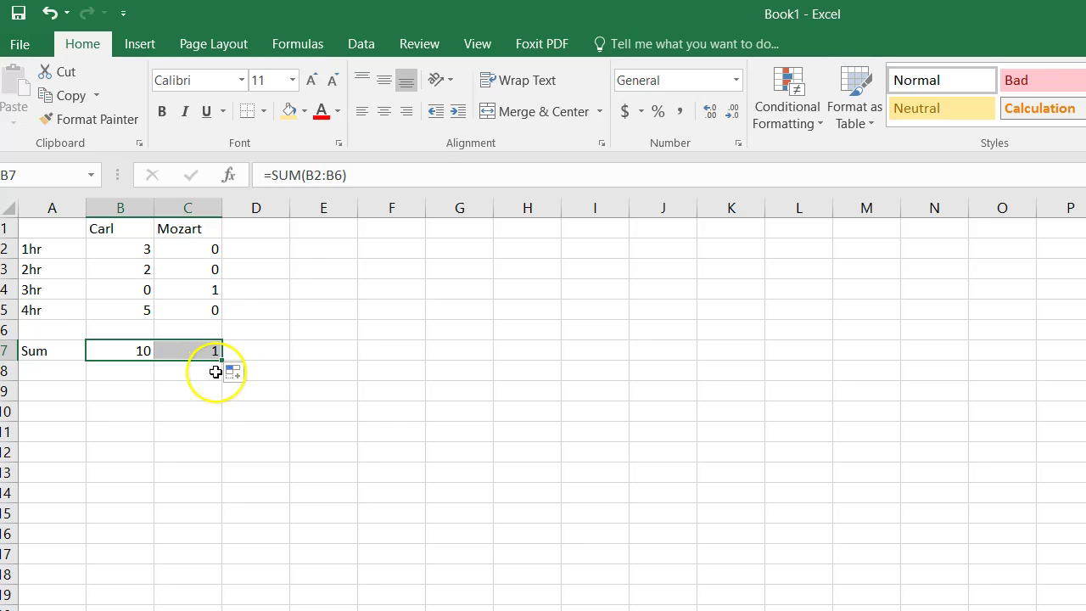
# Label cell A9 as Average
pyautogui.press('Tab')
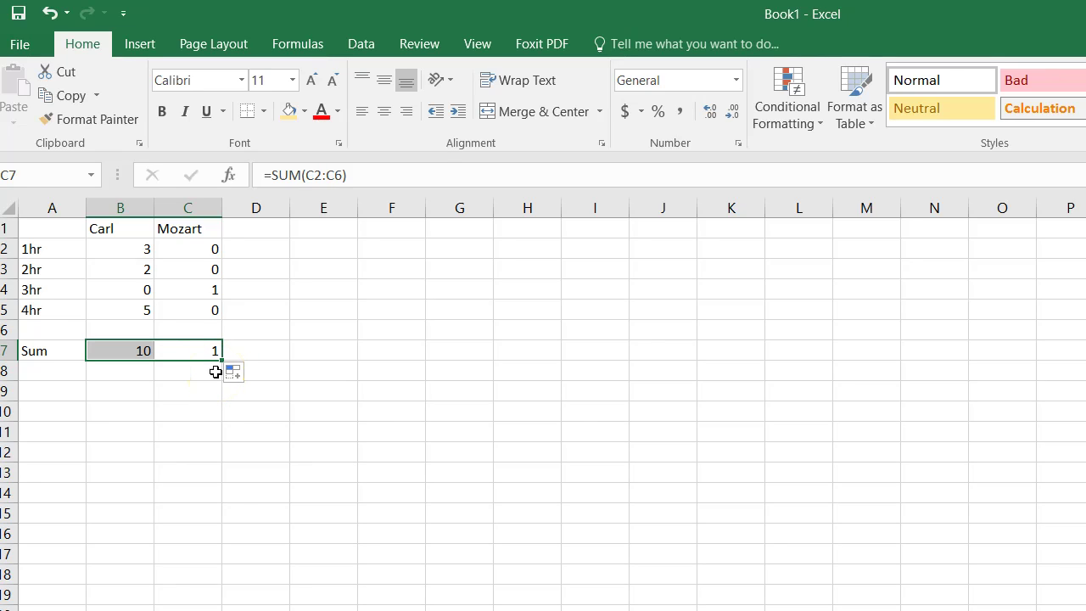
pyautogui.click(134, 392)
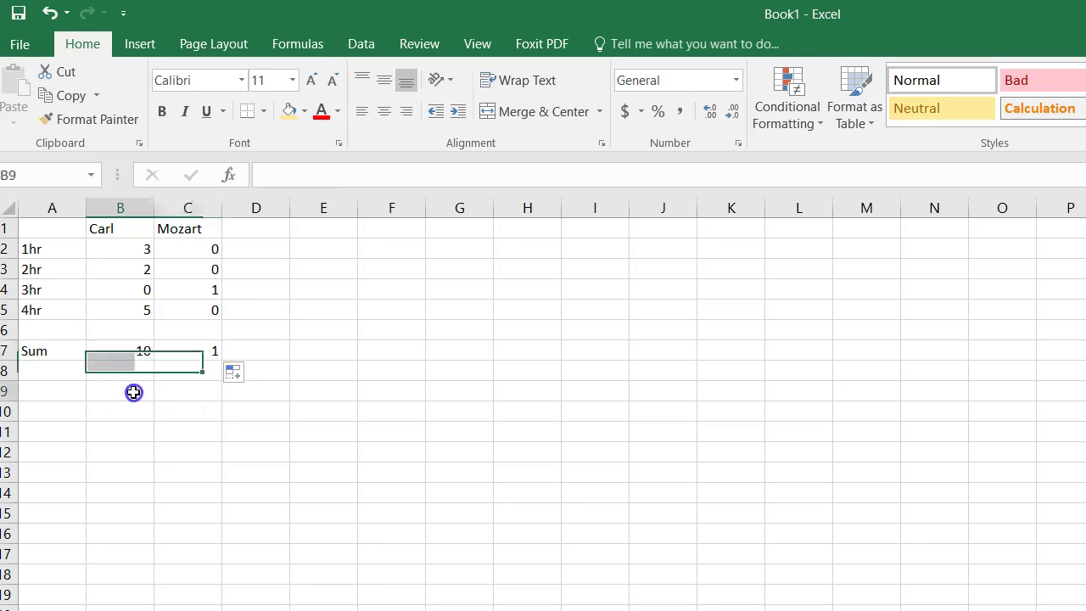
pyautogui.click(54, 397)
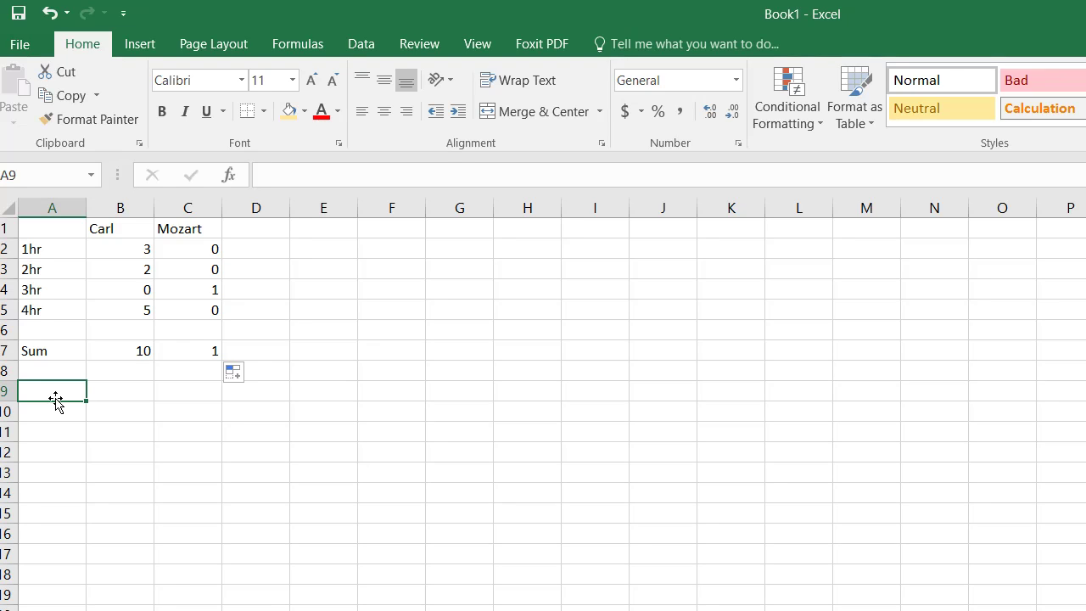
pyautogui.write('Average')
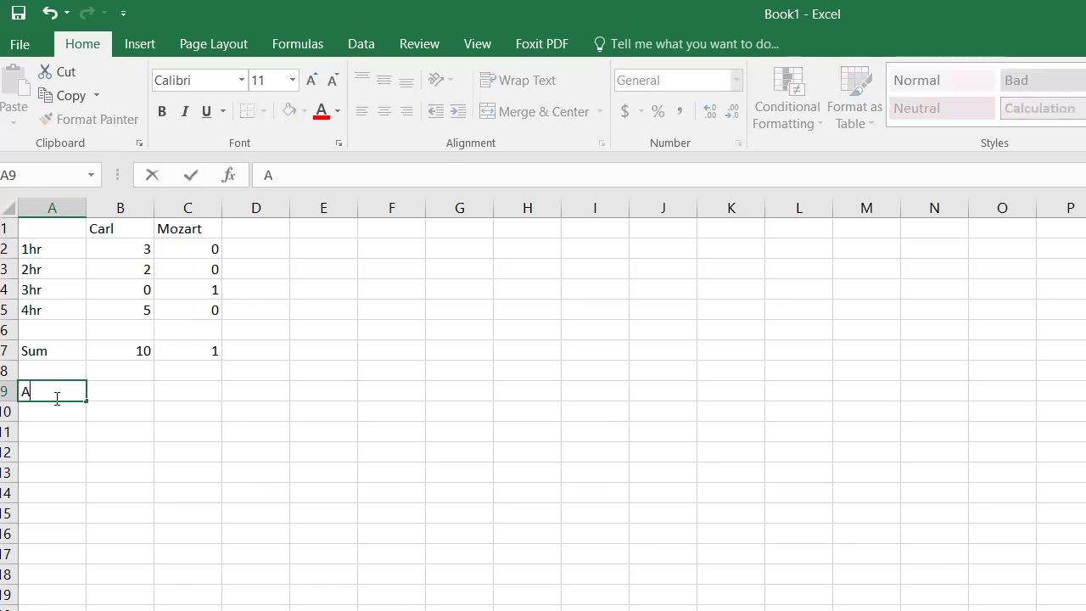
pyautogui.click(121, 410)
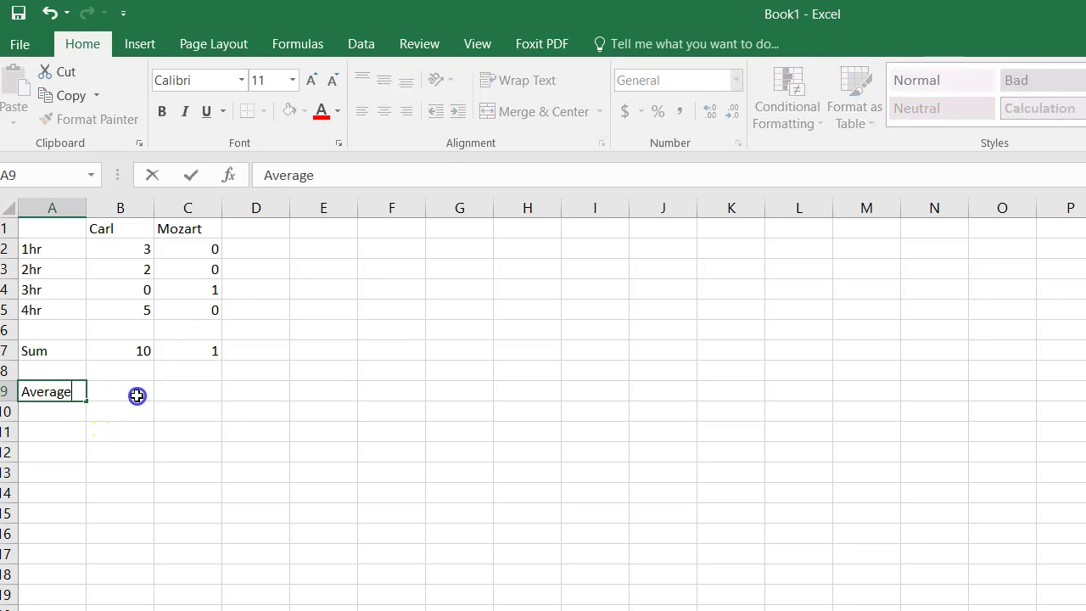
# Insert the AVERAGE function in cell B9 to average the range B2:B5
pyautogui.click(138, 393)
pyautogui.write('=')
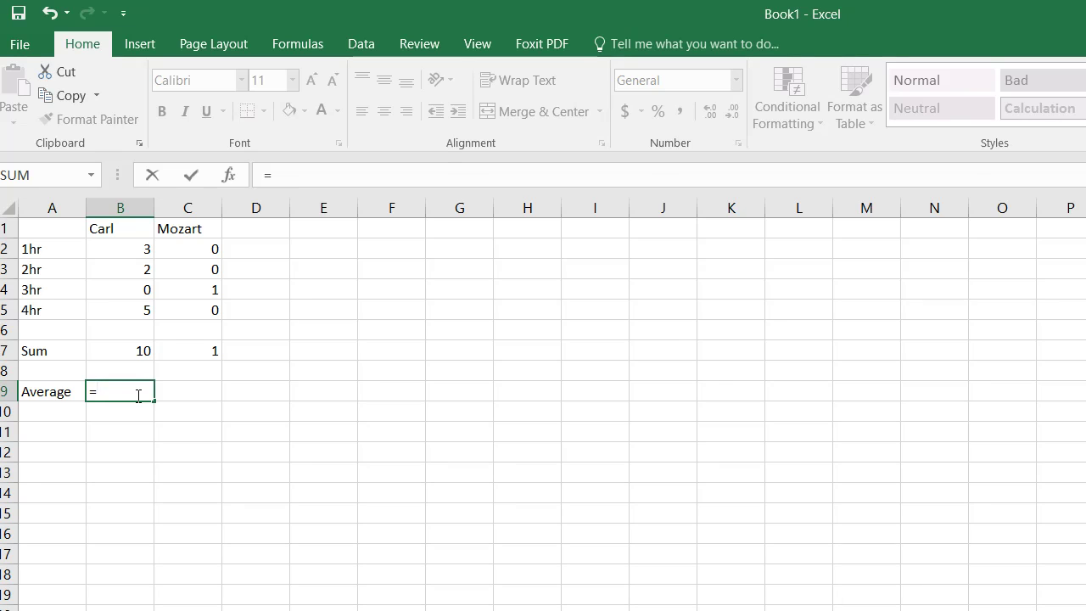
pyautogui.click(92, 175)
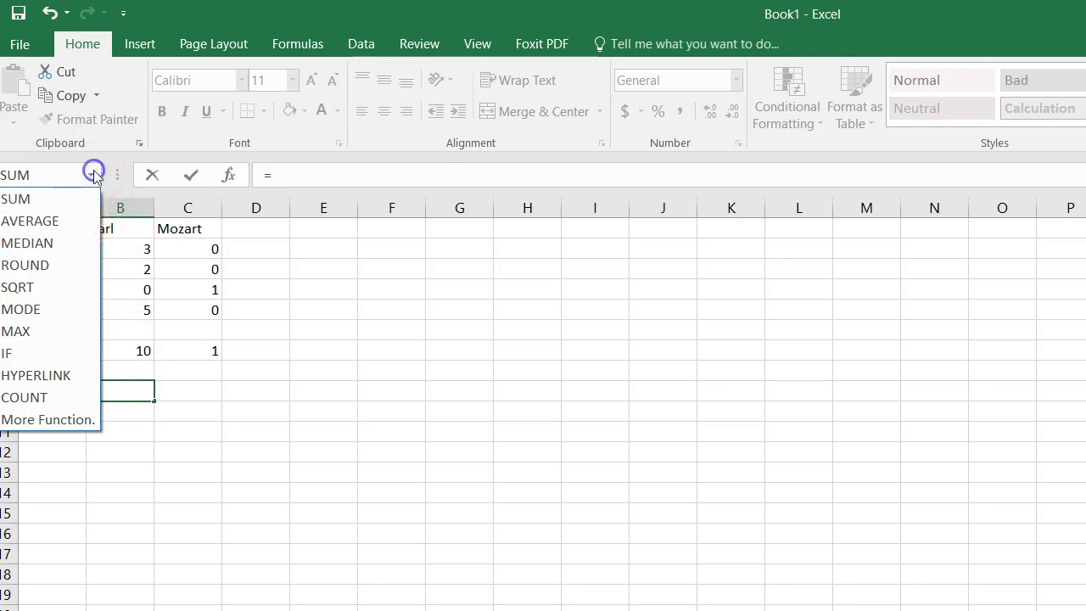
pyautogui.click(80, 221)
pyautogui.moveTo(104, 244); pyautogui.dragTo(113, 309)
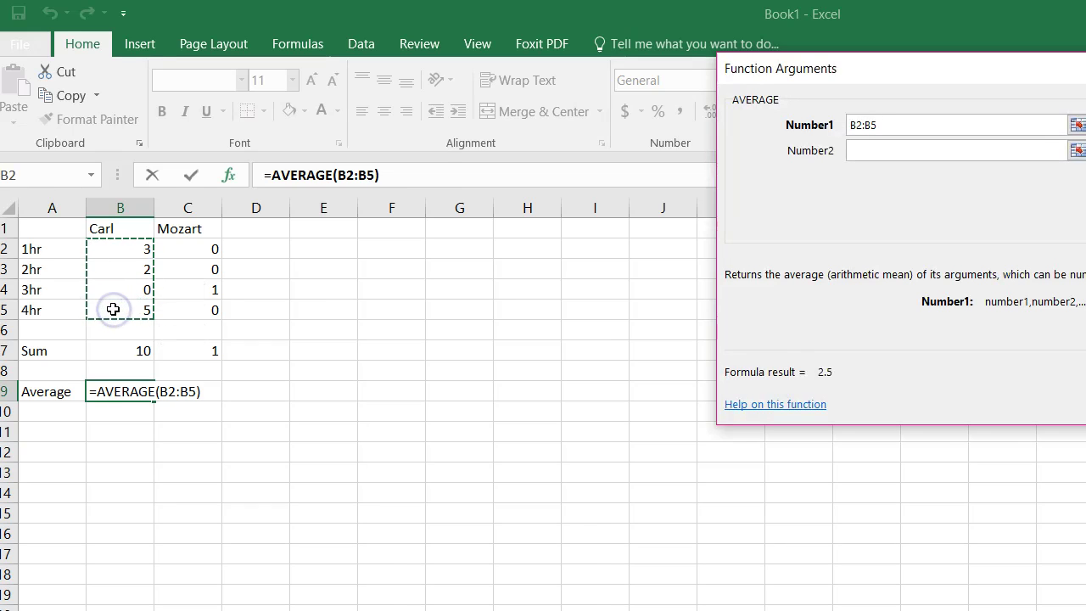
pyautogui.press('Return')
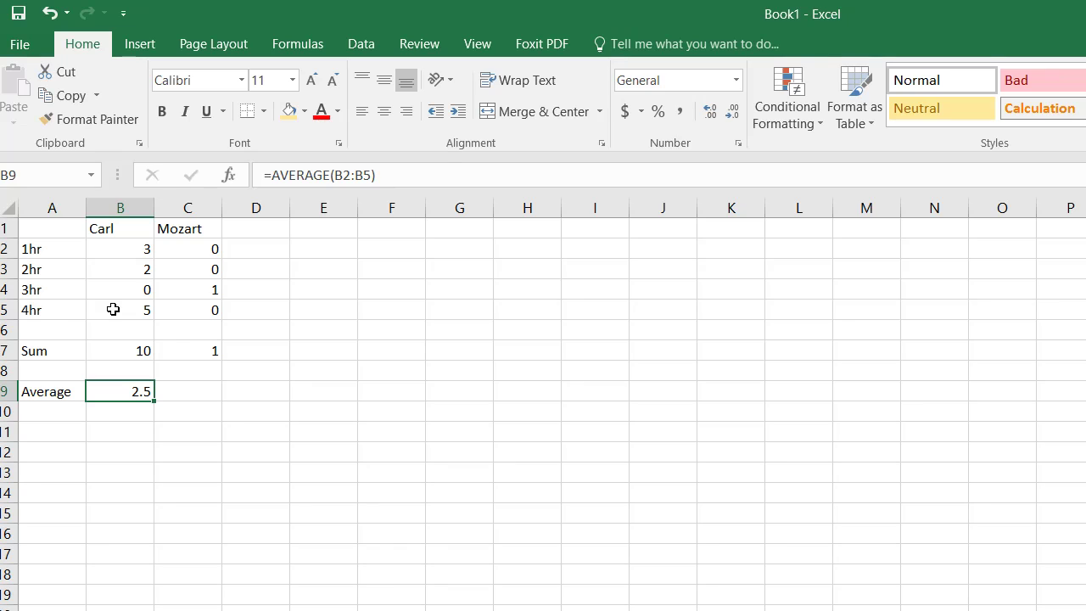
# Copy the average formula from B9 across to C9 with AutoFill
pyautogui.click(190, 395)
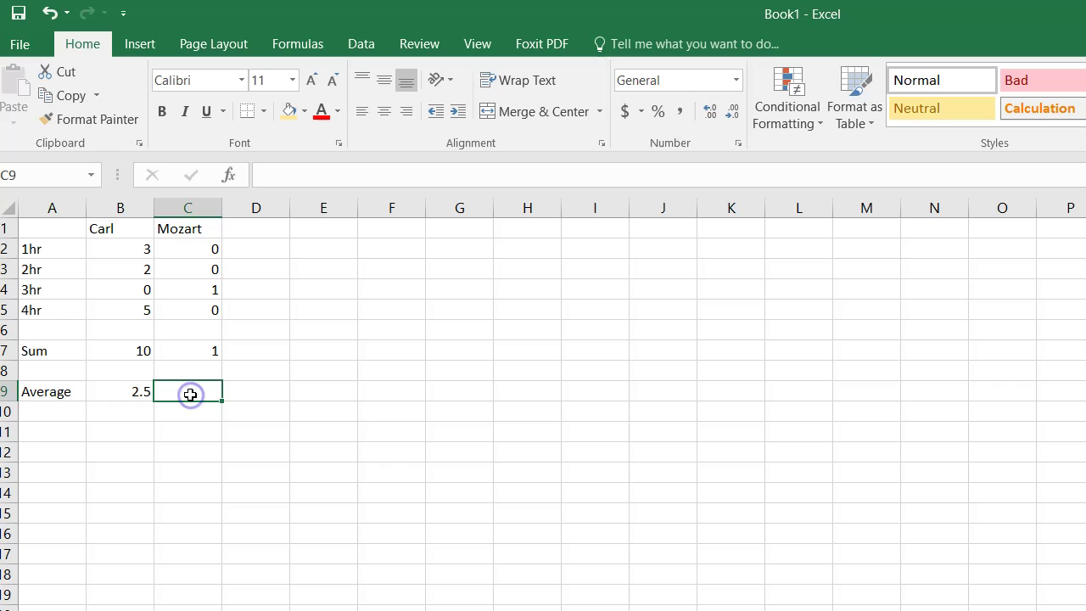
pyautogui.click(138, 390)
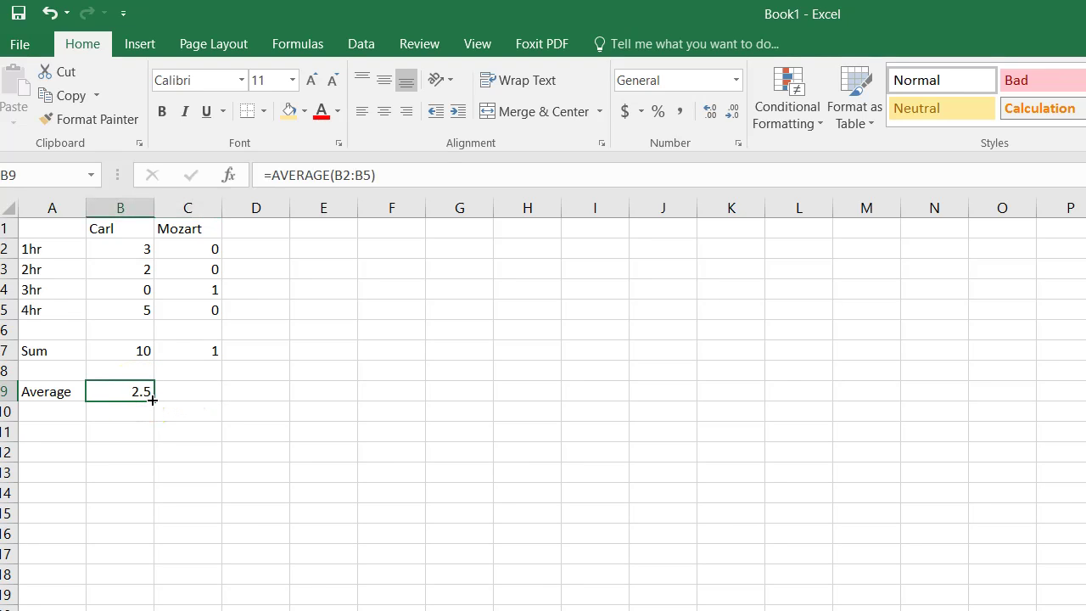
pyautogui.moveTo(187, 400); pyautogui.dragTo(204, 399)
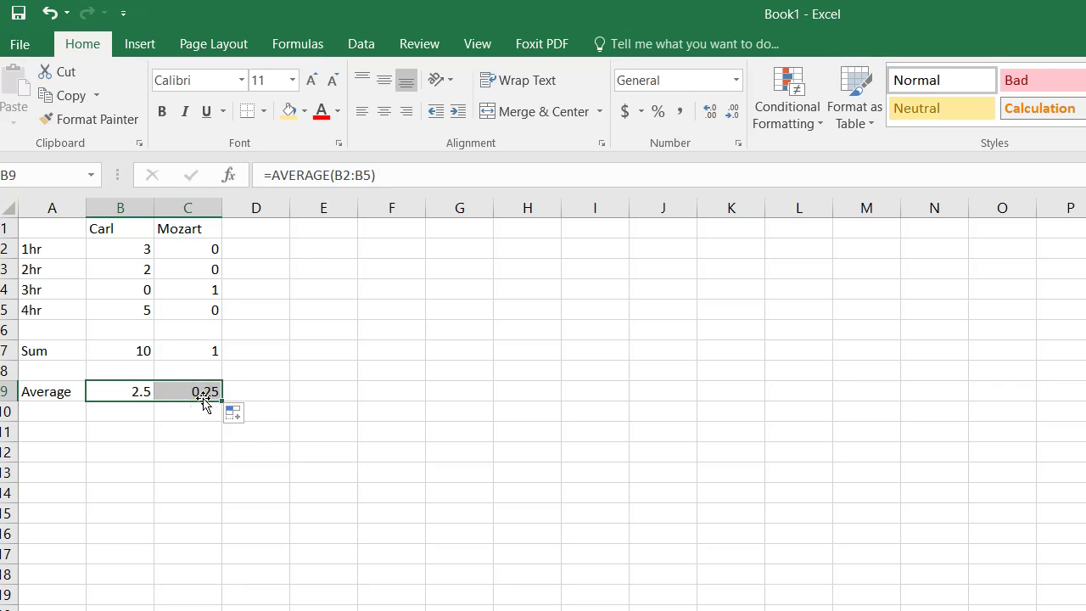